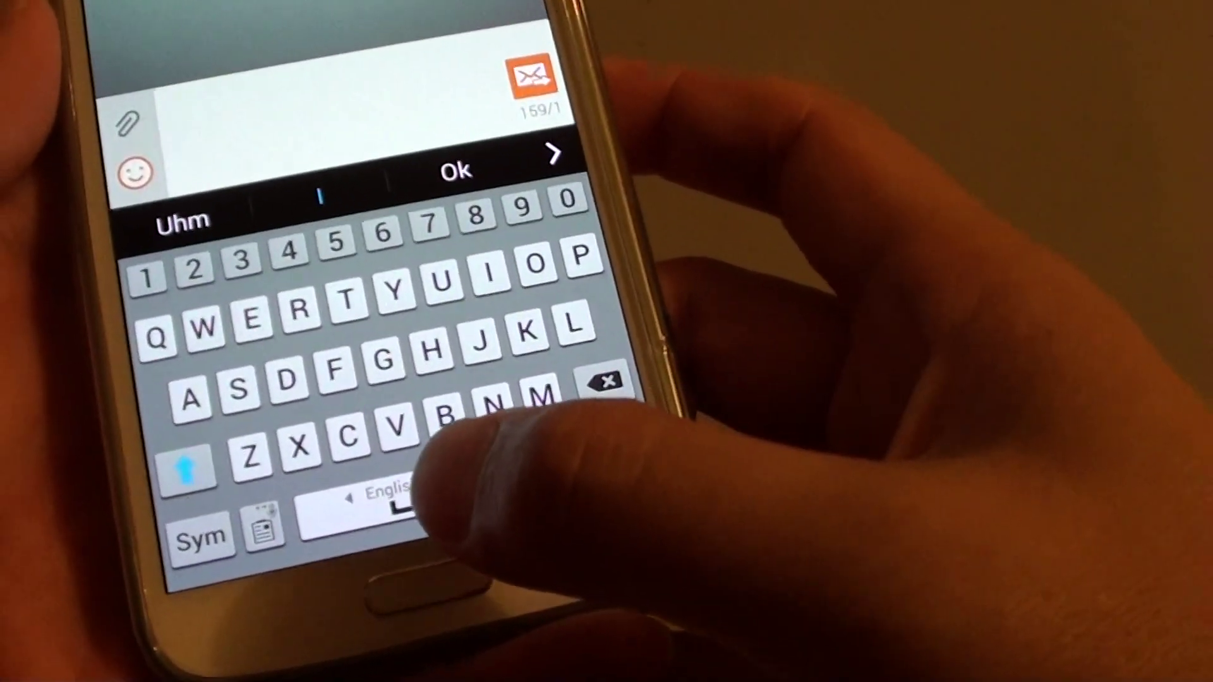
- Slide the Messages space bar to switch the keyboard to Korean, then back to English (UK)
{"action": "left_click", "coordinate": [422, 517]}
{"action": "mouse_move", "coordinate": [436, 474]}
{"action": "left_mouse_down"}
{"action": "mouse_move", "coordinate": [379, 484]}
{"action": "mouse_move", "coordinate": [427, 451]}
{"action": "left_mouse_up"}
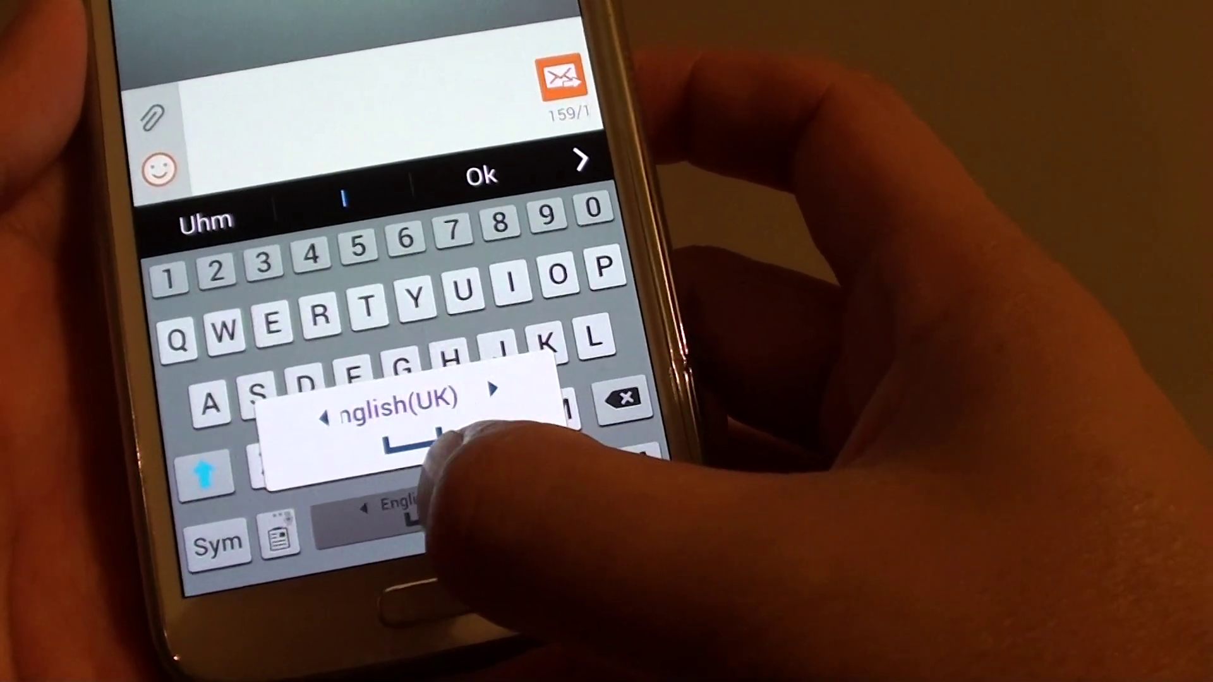
{"action": "left_click_drag", "start_coordinate": [379, 470], "coordinate": [390, 469]}
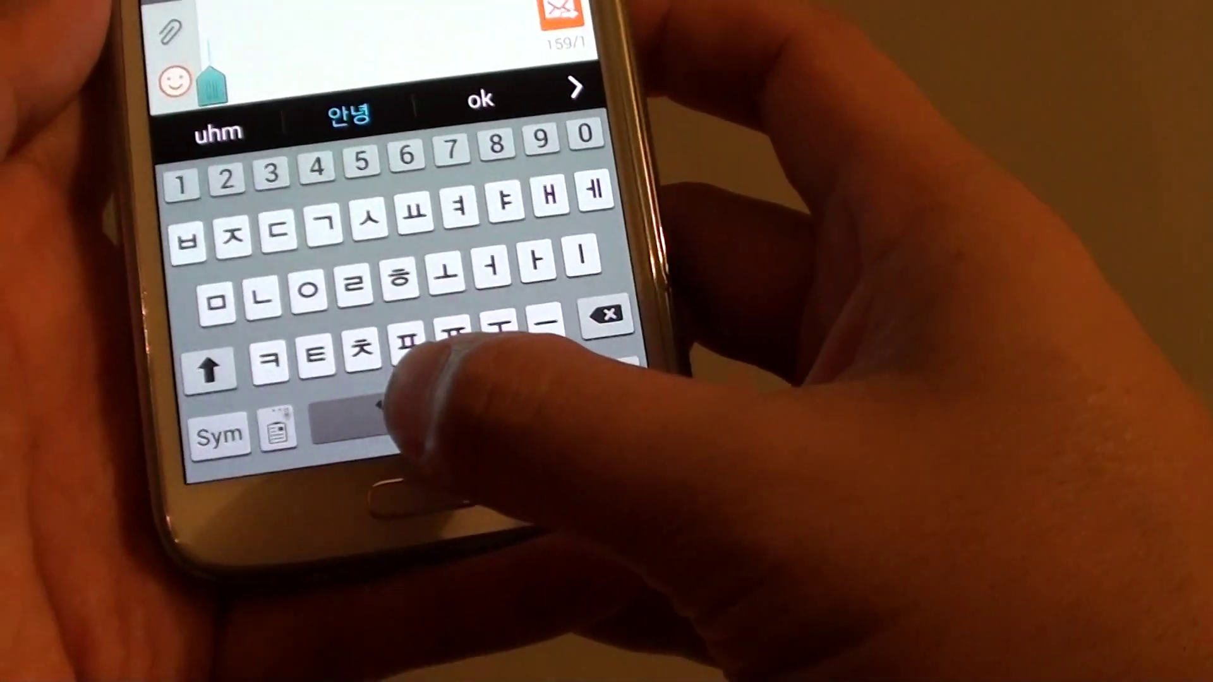
{"action": "mouse_move", "coordinate": [427, 427]}
{"action": "left_mouse_down"}
{"action": "mouse_move", "coordinate": [512, 408]}
{"action": "mouse_move", "coordinate": [446, 417]}
{"action": "left_mouse_up"}
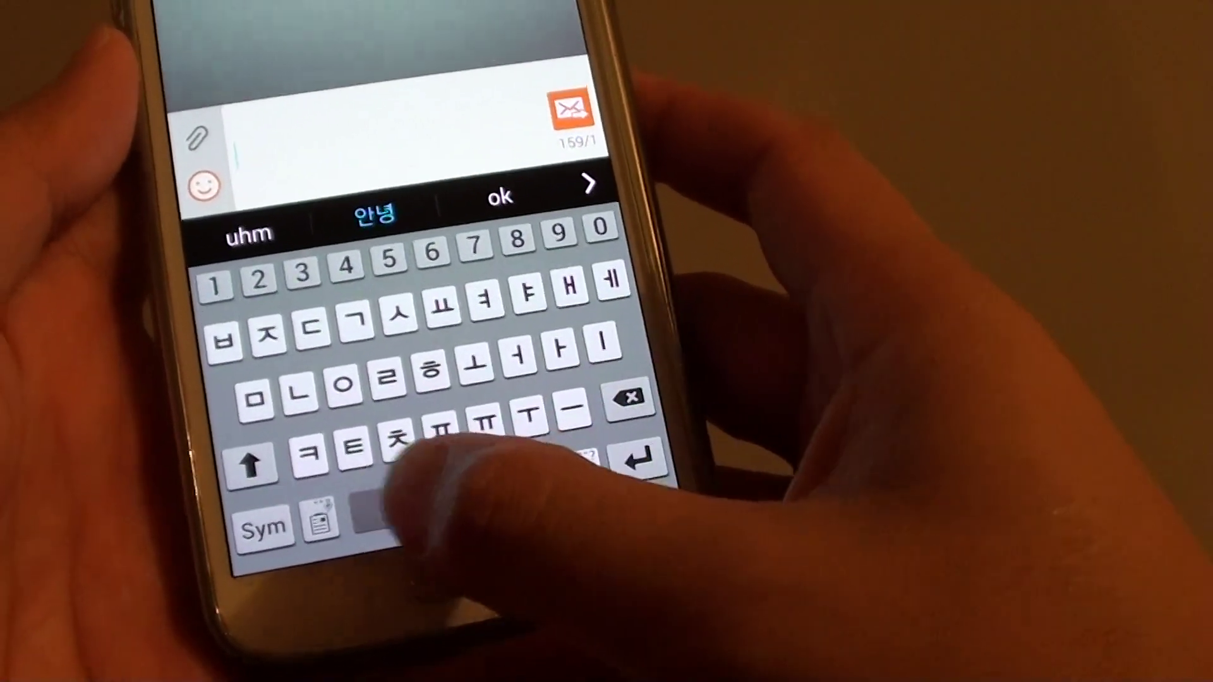
{"action": "left_click_drag", "start_coordinate": [433, 475], "coordinate": [493, 473]}
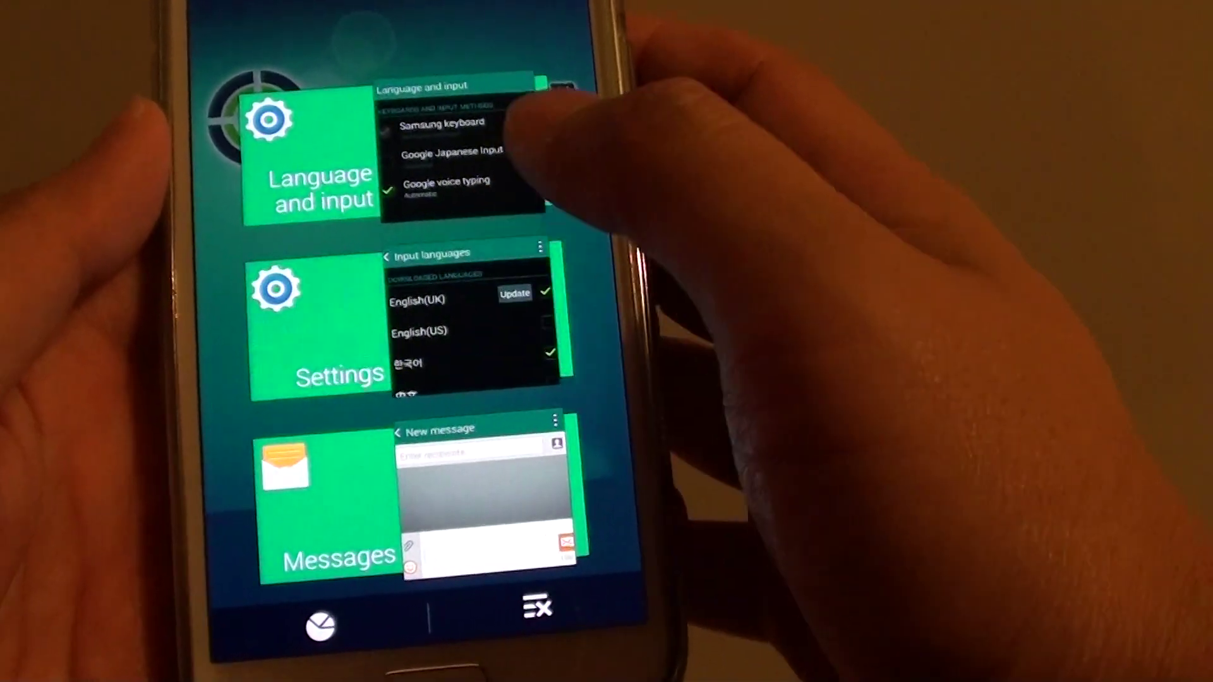
- Open the Samsung keyboard settings, which list English (UK) and Korean input languages
{"action": "left_click", "coordinate": [493, 332]}
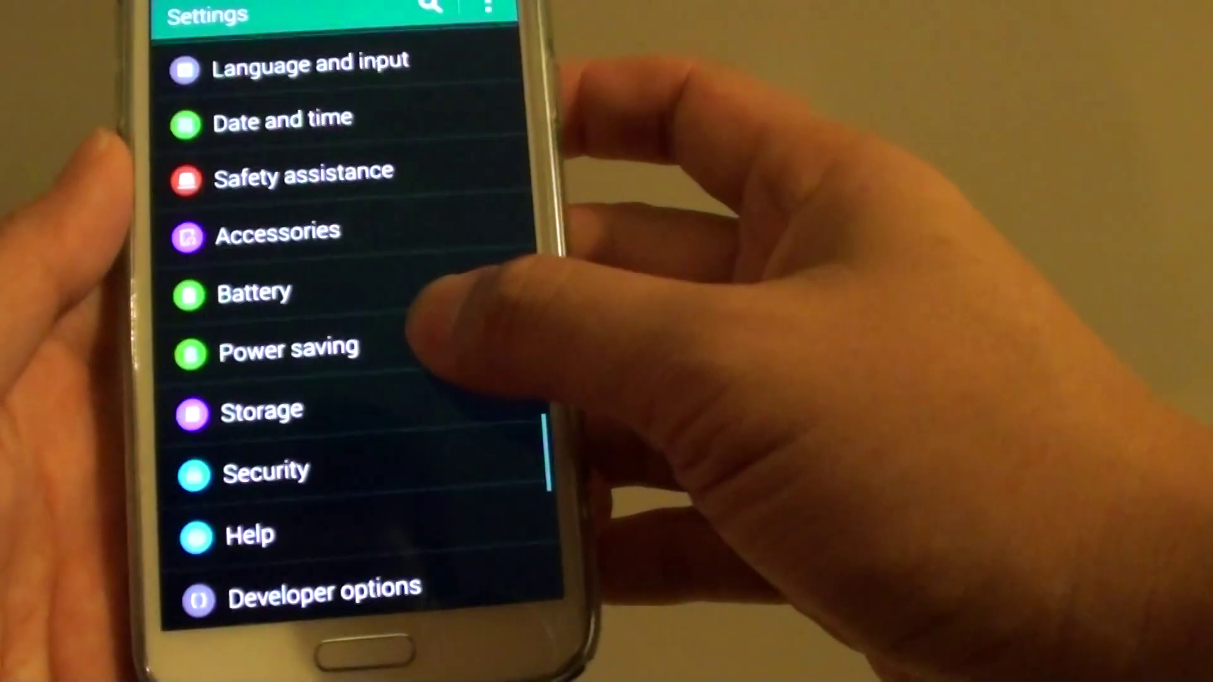
{"action": "scroll", "coordinate": [361, 331], "scroll_direction": "up", "scroll_amount": 5}
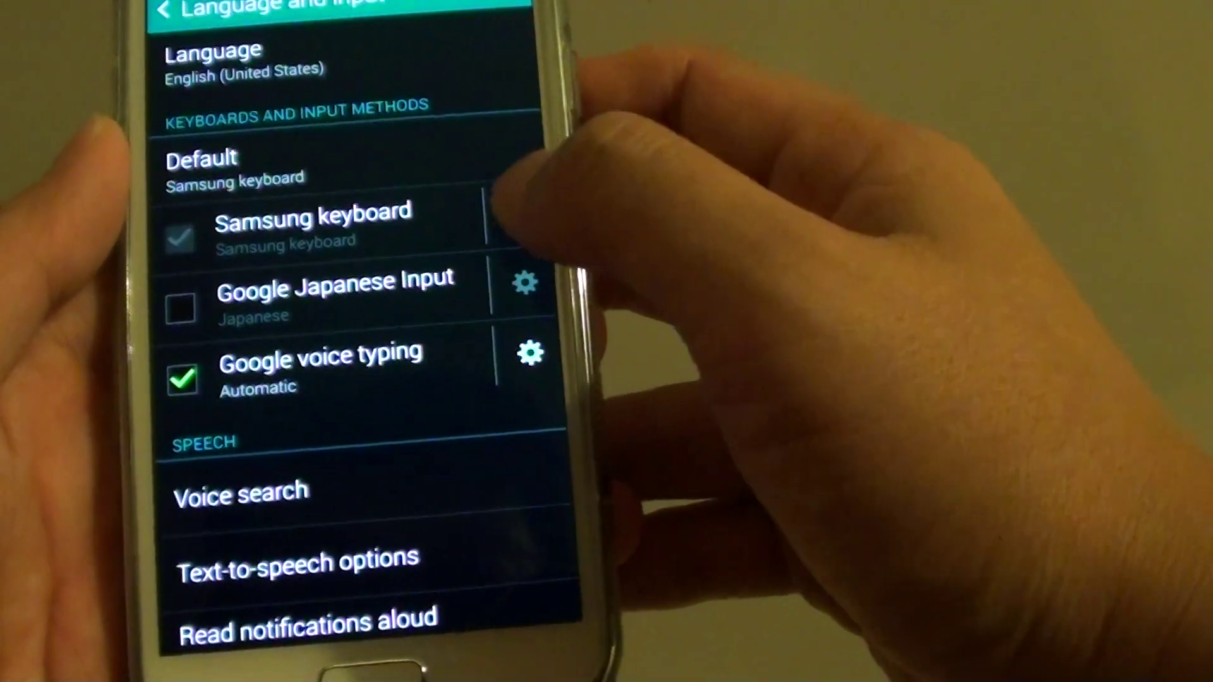
{"action": "left_click", "coordinate": [517, 218]}
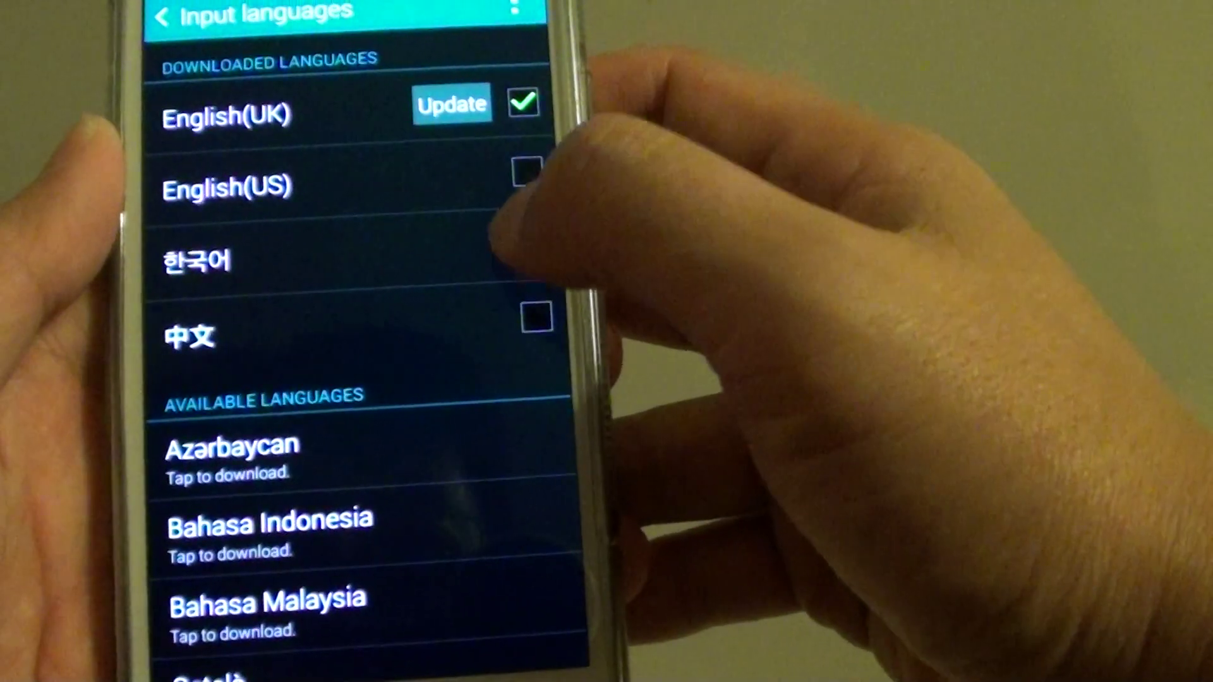
- Uncheck Korean and check English (US) and Chinese as Samsung keyboard input languages
{"action": "left_click", "coordinate": [529, 243]}
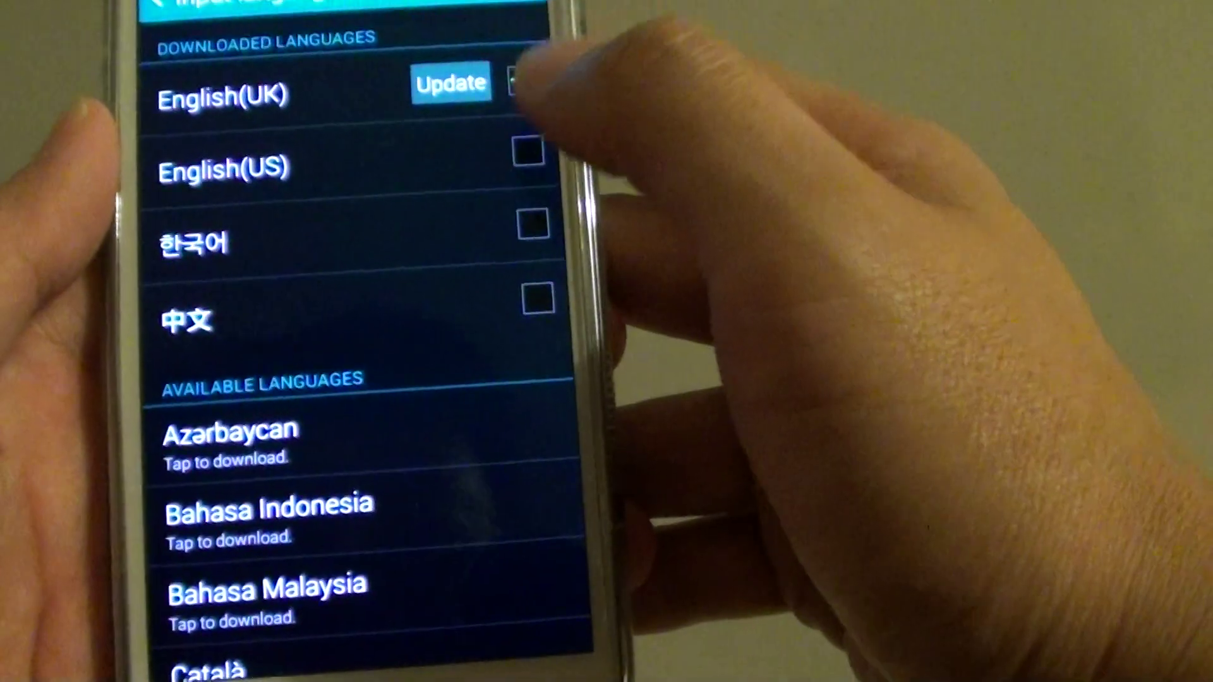
{"action": "left_click", "coordinate": [529, 152]}
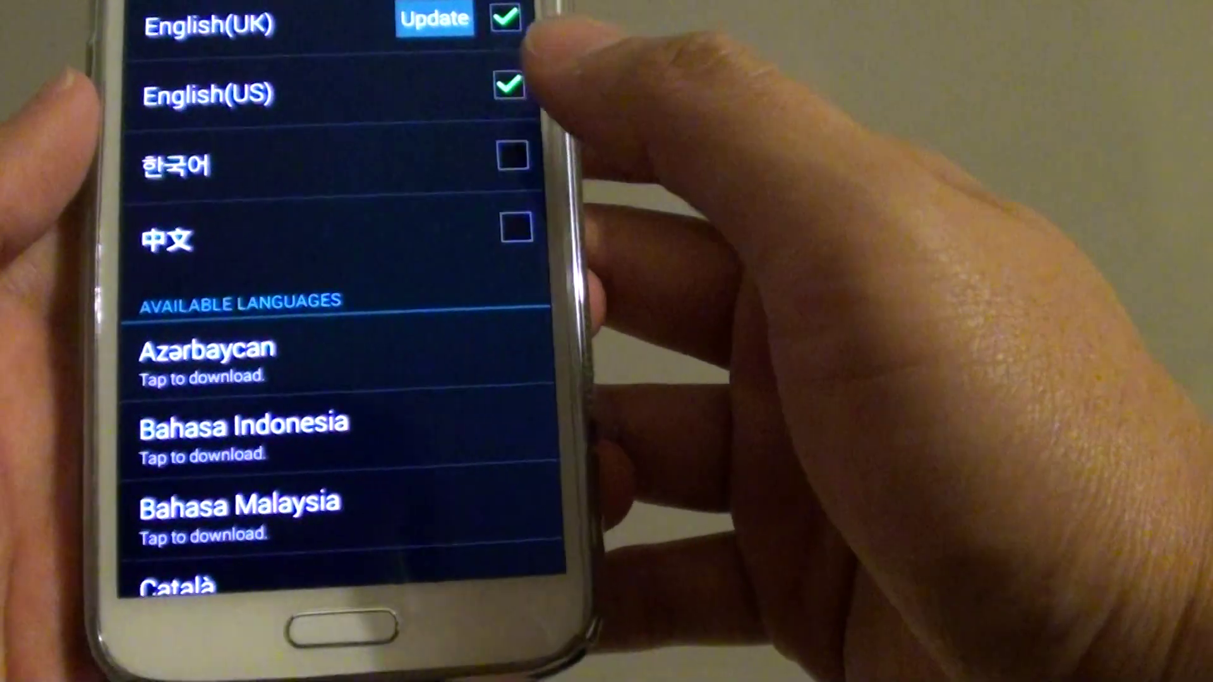
{"action": "scroll", "coordinate": [379, 417], "scroll_direction": "down", "scroll_amount": 2}
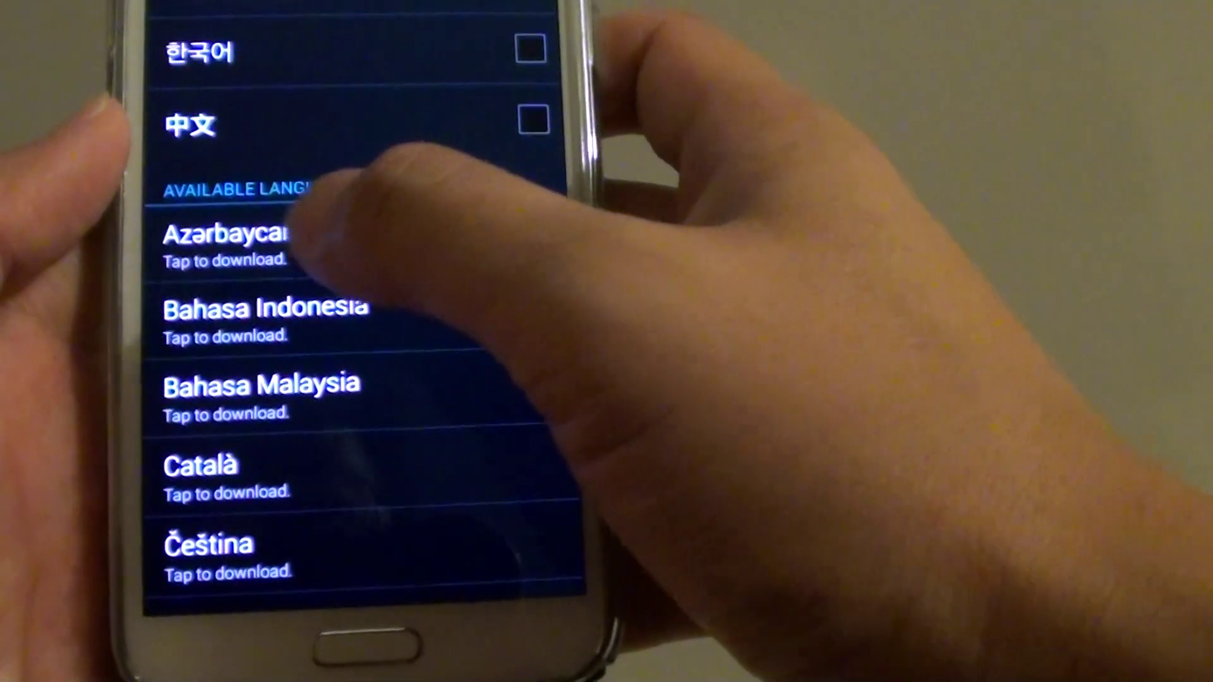
{"action": "scroll", "coordinate": [360, 380], "scroll_direction": "down", "scroll_amount": 2}
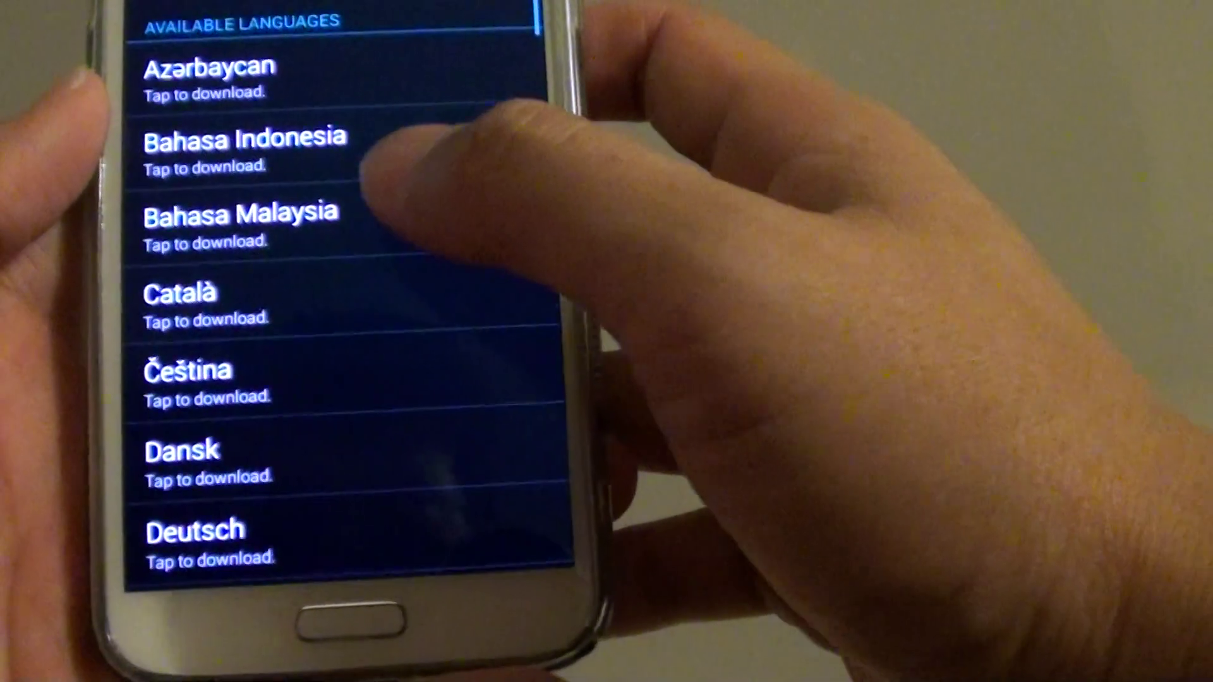
{"action": "scroll", "coordinate": [342, 285], "scroll_direction": "up", "scroll_amount": 3}
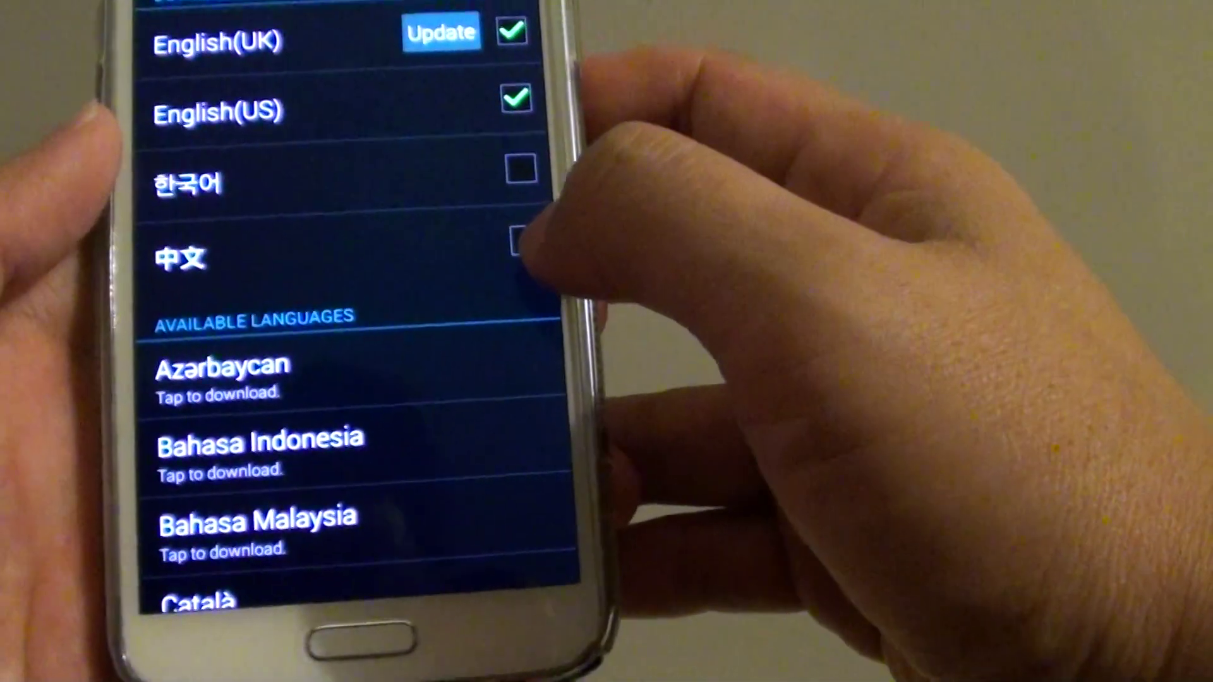
{"action": "left_click", "coordinate": [523, 218]}
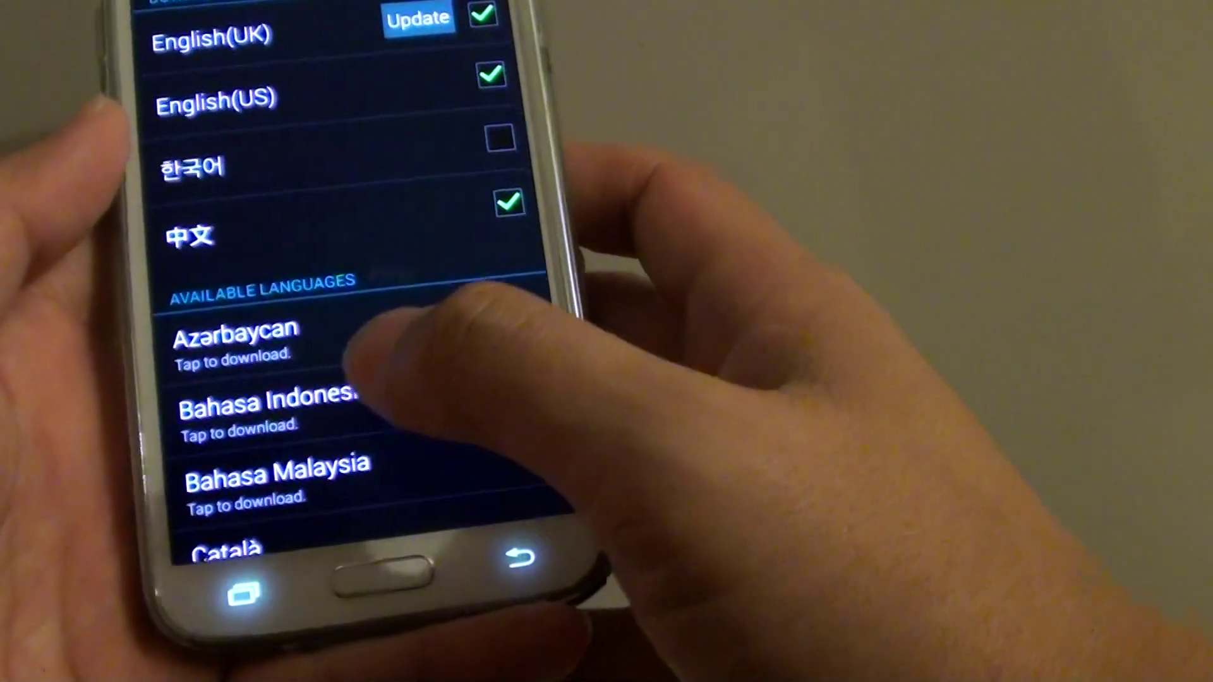
- Back in Messages, cycle the keyboard between English and Chinese, then return to the home screen
{"action": "left_click", "coordinate": [223, 620]}
{"action": "left_click", "coordinate": [398, 284]}
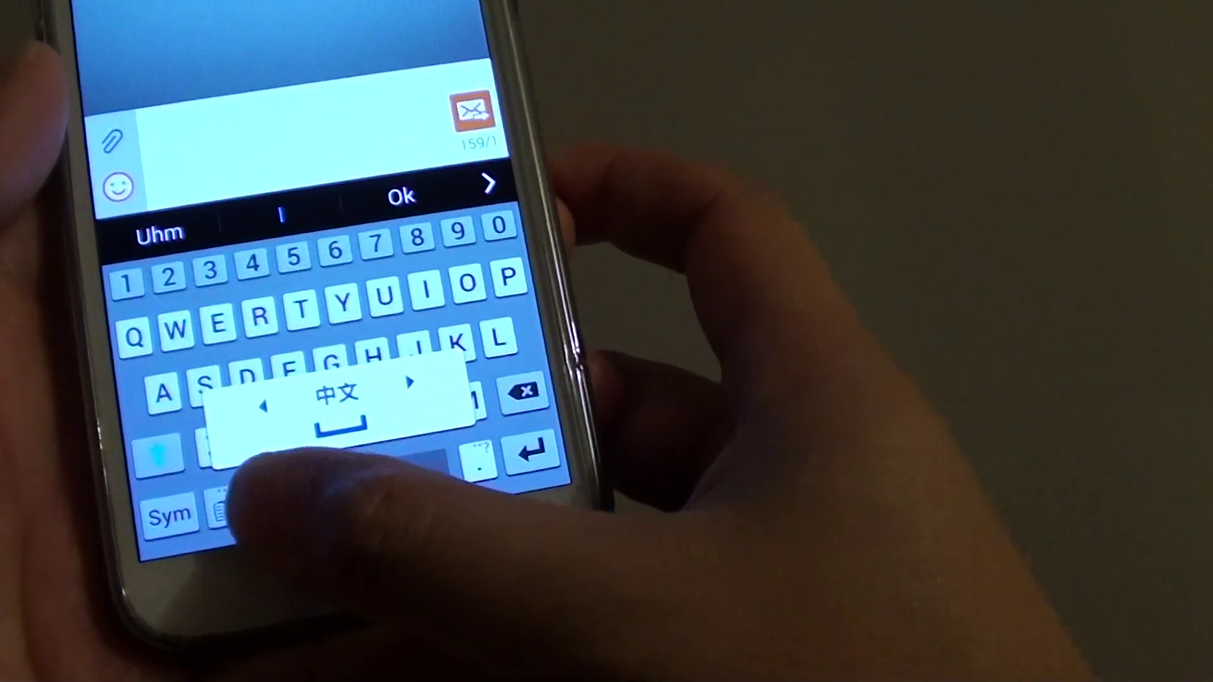
{"action": "left_click_drag", "start_coordinate": [284, 464], "coordinate": [399, 465]}
{"action": "mouse_move", "coordinate": [314, 464]}
{"action": "left_mouse_down"}
{"action": "mouse_move", "coordinate": [409, 465]}
{"action": "mouse_move", "coordinate": [360, 468]}
{"action": "mouse_move", "coordinate": [351, 445]}
{"action": "mouse_move", "coordinate": [303, 455]}
{"action": "mouse_move", "coordinate": [379, 456]}
{"action": "left_mouse_up"}
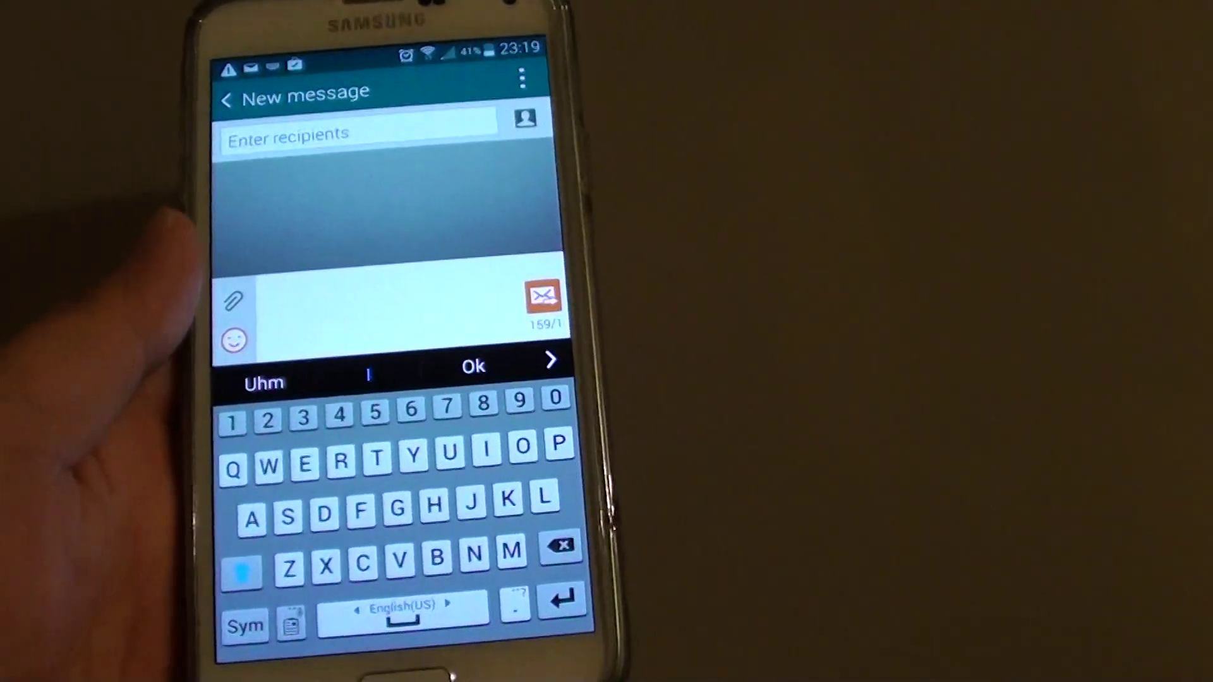
{"action": "left_click", "coordinate": [400, 630]}
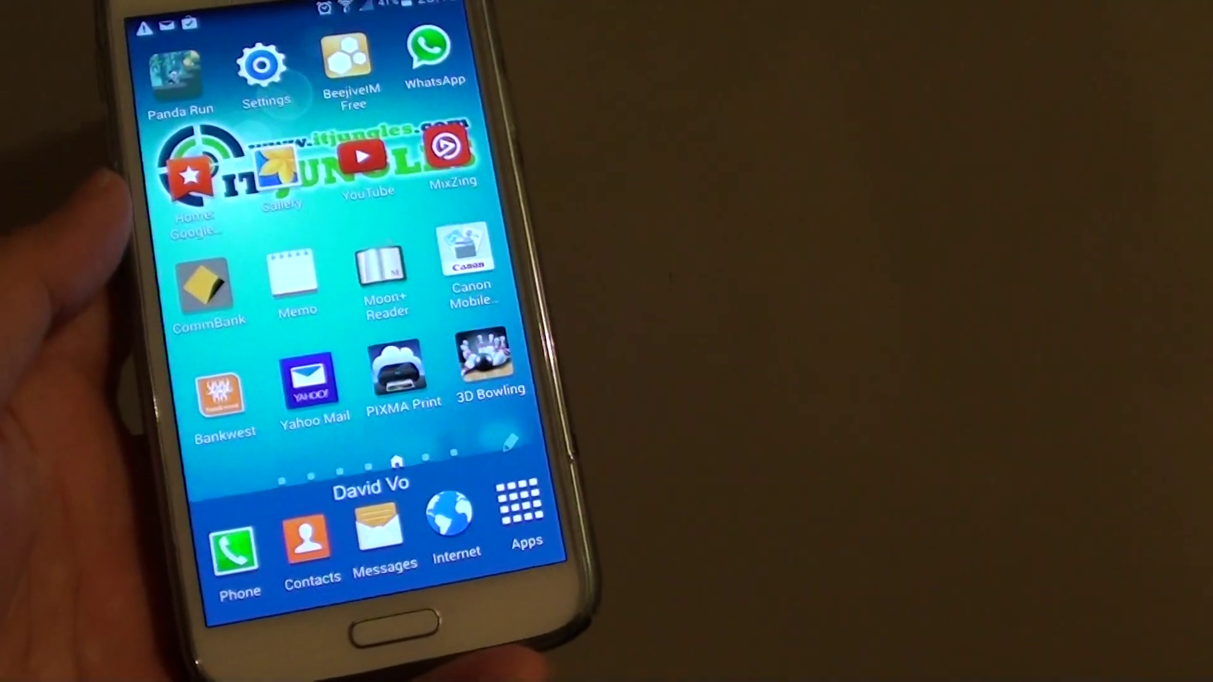